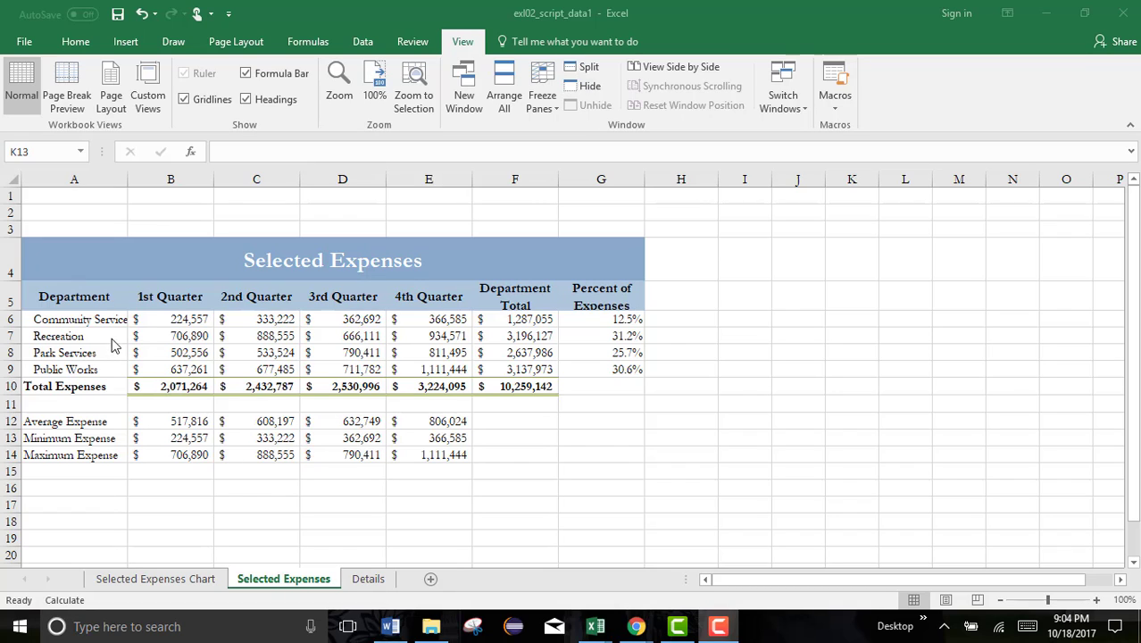
- Insert a clustered column chart of the quarterly department expenses in A5:E9 and place it beside the table, around columns I to O
drag(84, 295, 436, 369)
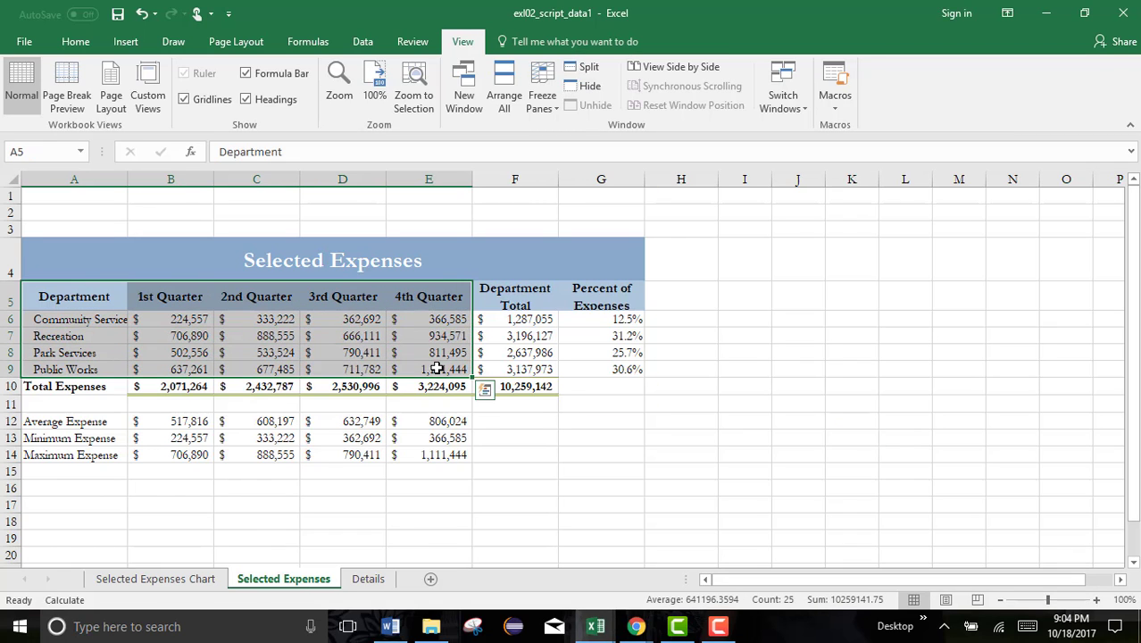
click(487, 393)
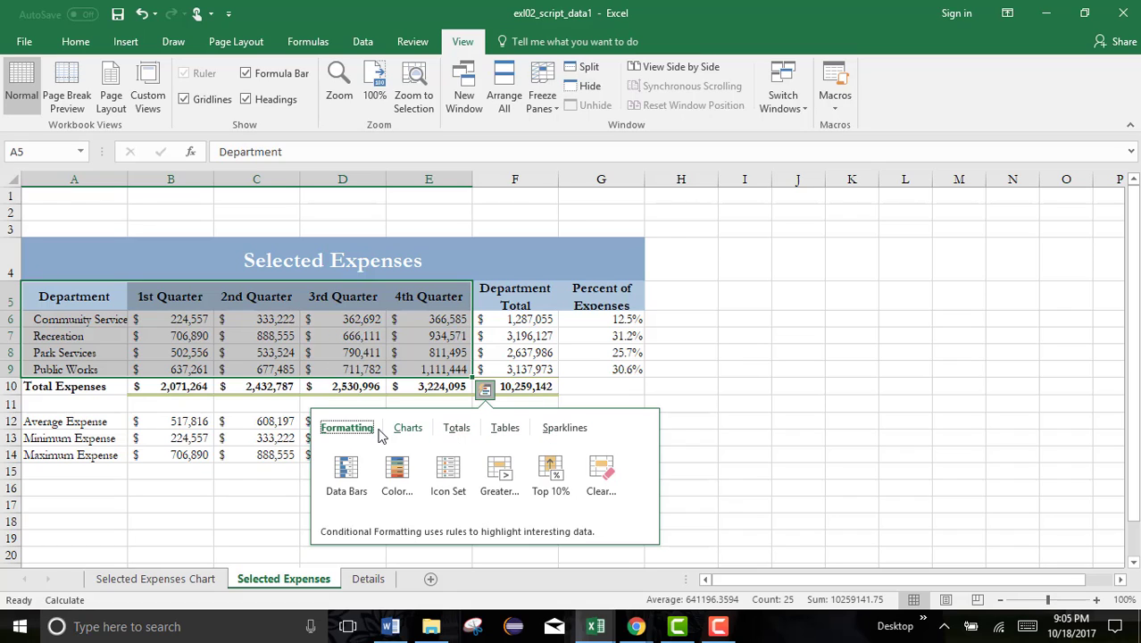
click(410, 429)
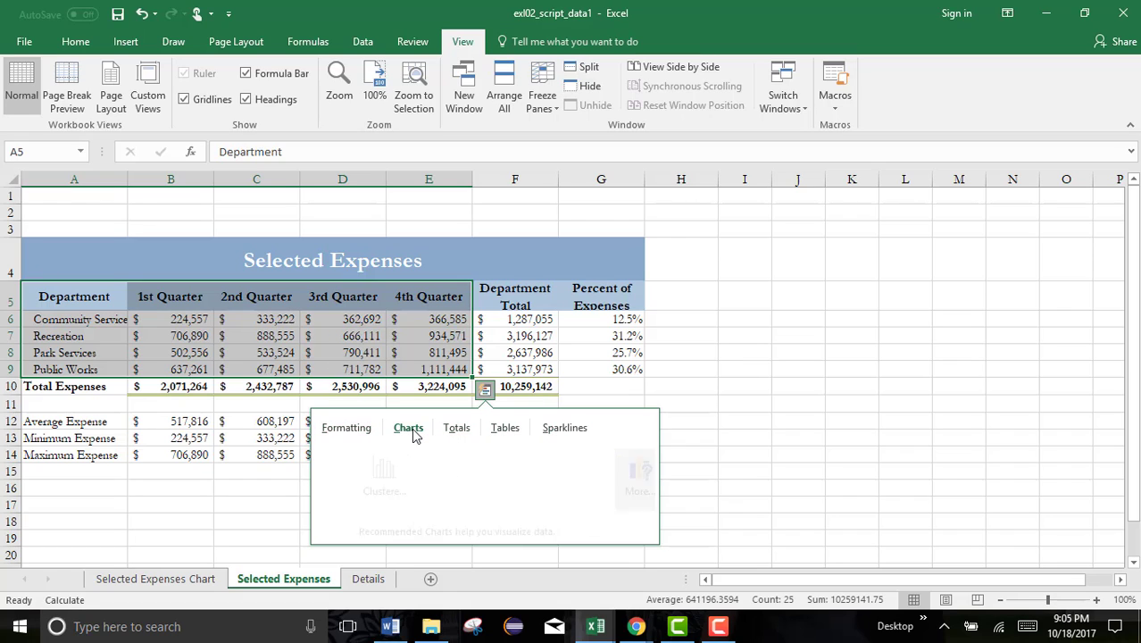
mouse_move(347, 475)
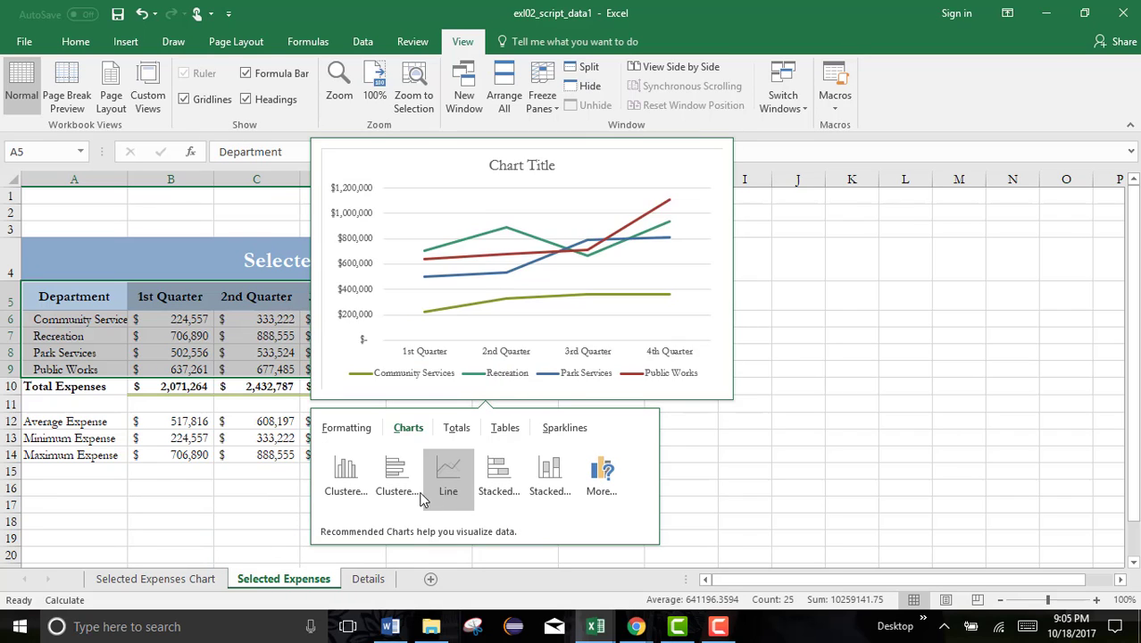
click(355, 485)
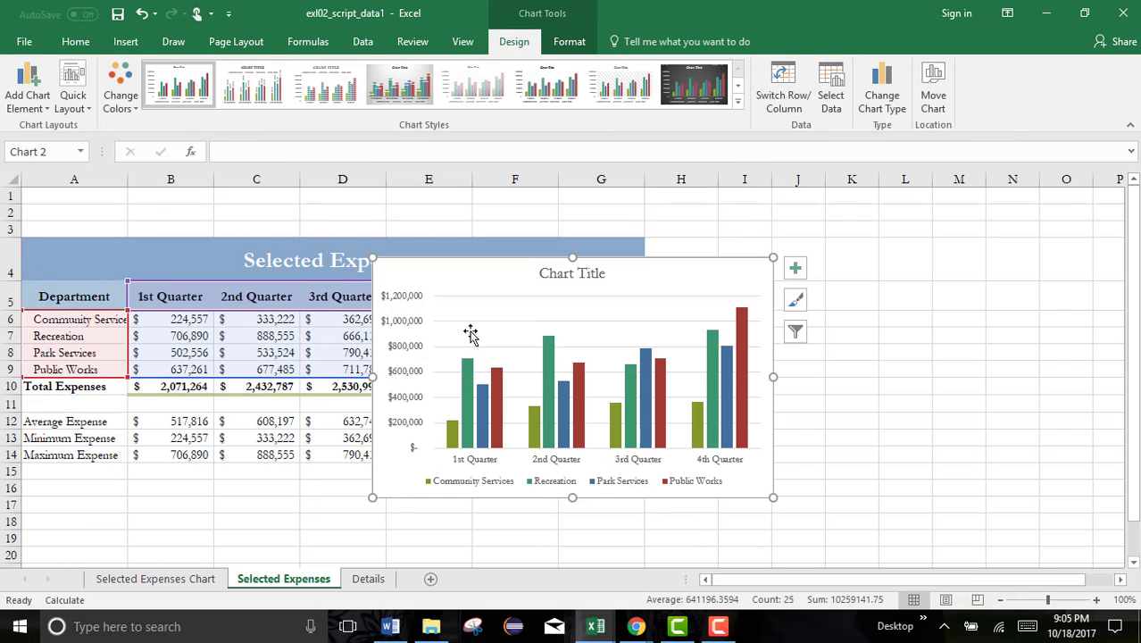
drag(476, 259, 809, 310)
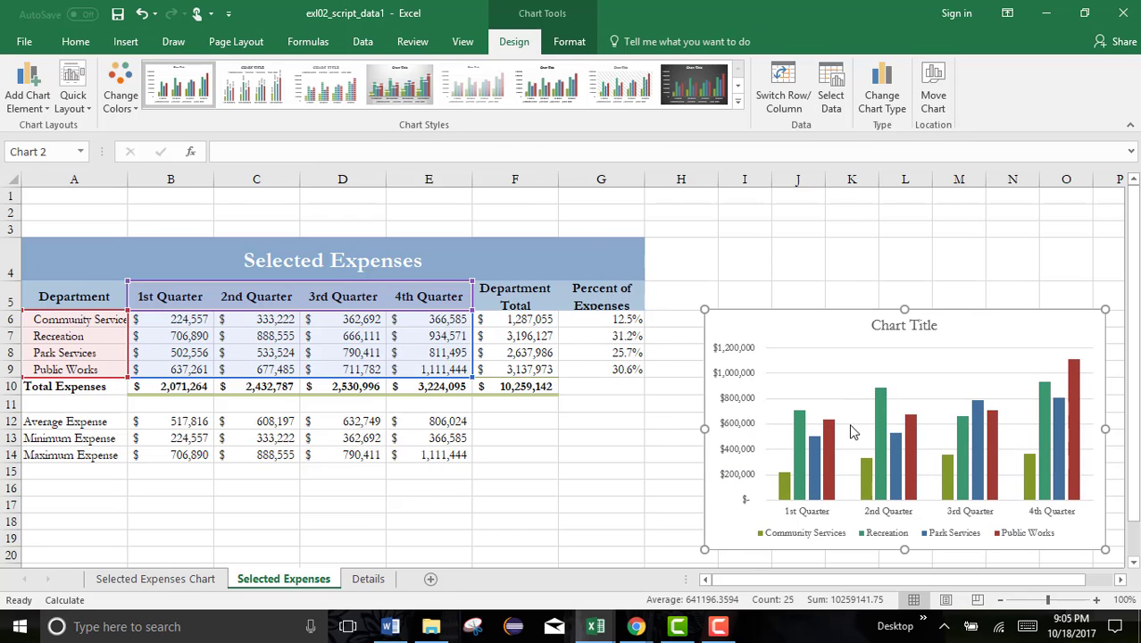
click(590, 454)
- Add a row of column sums beneath the average, minimum and maximum expenses in B12:E14 using Quick Analysis
click(179, 425)
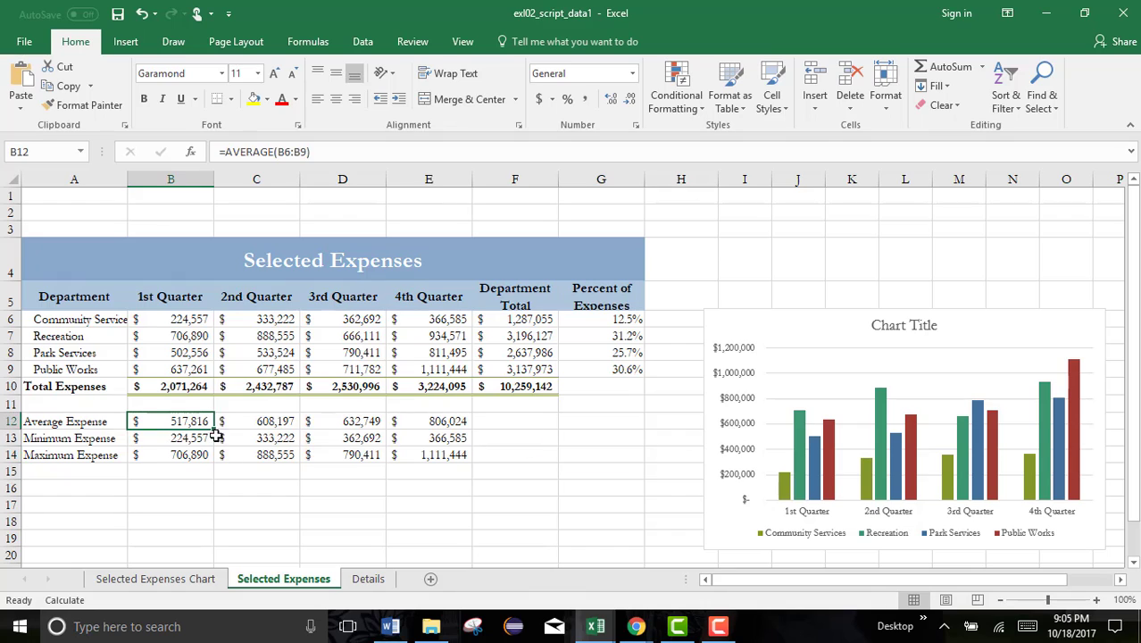
drag(216, 435, 422, 461)
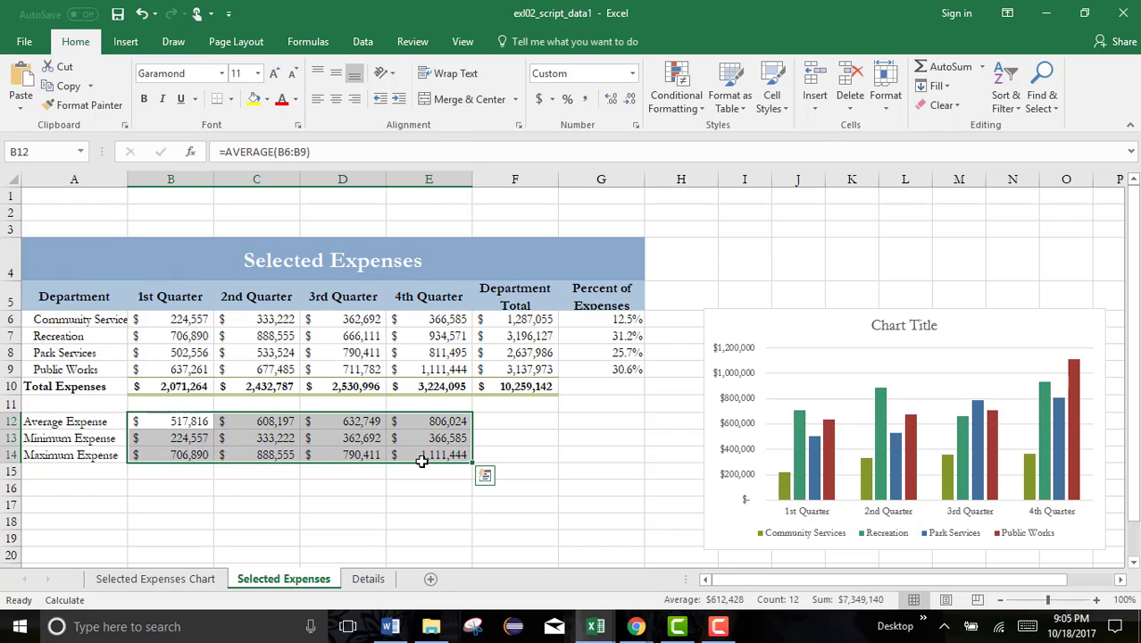
click(485, 478)
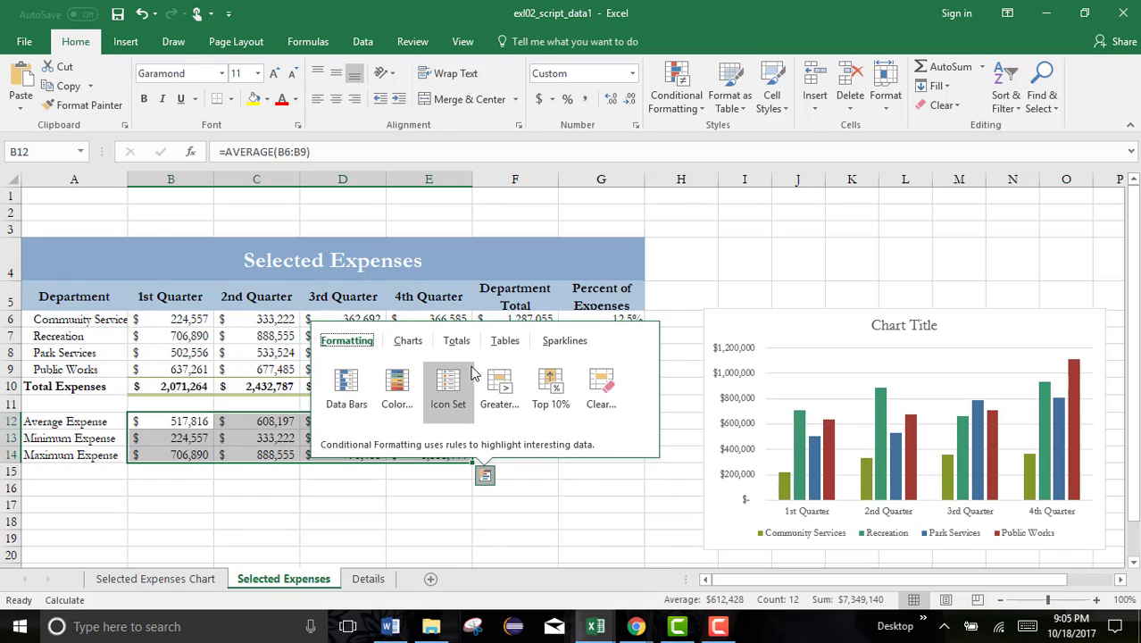
click(458, 343)
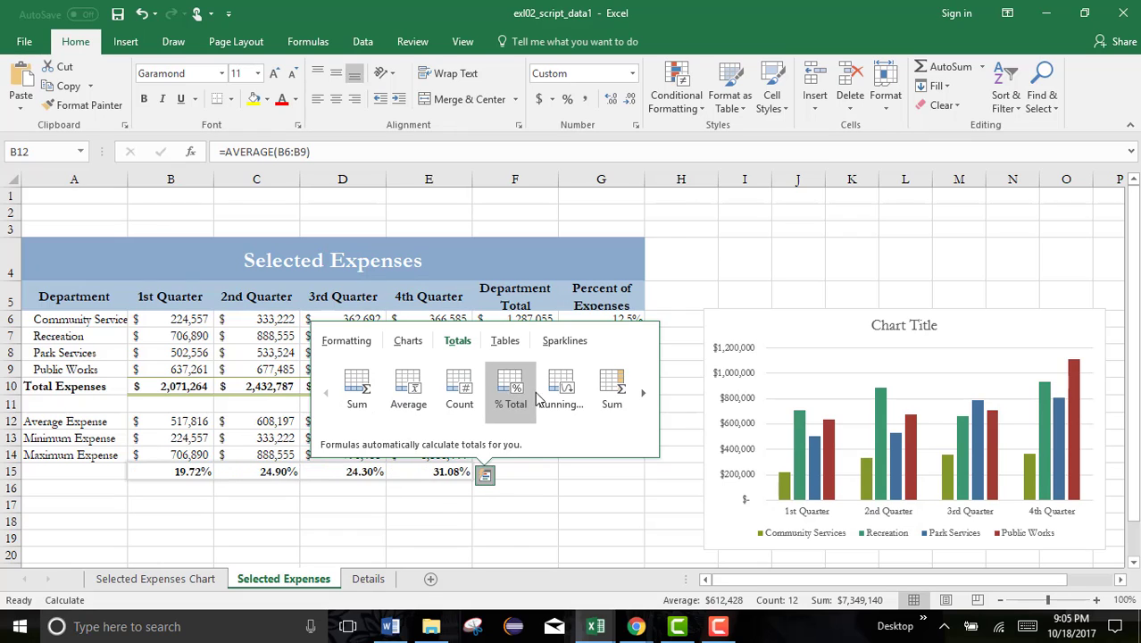
click(643, 393)
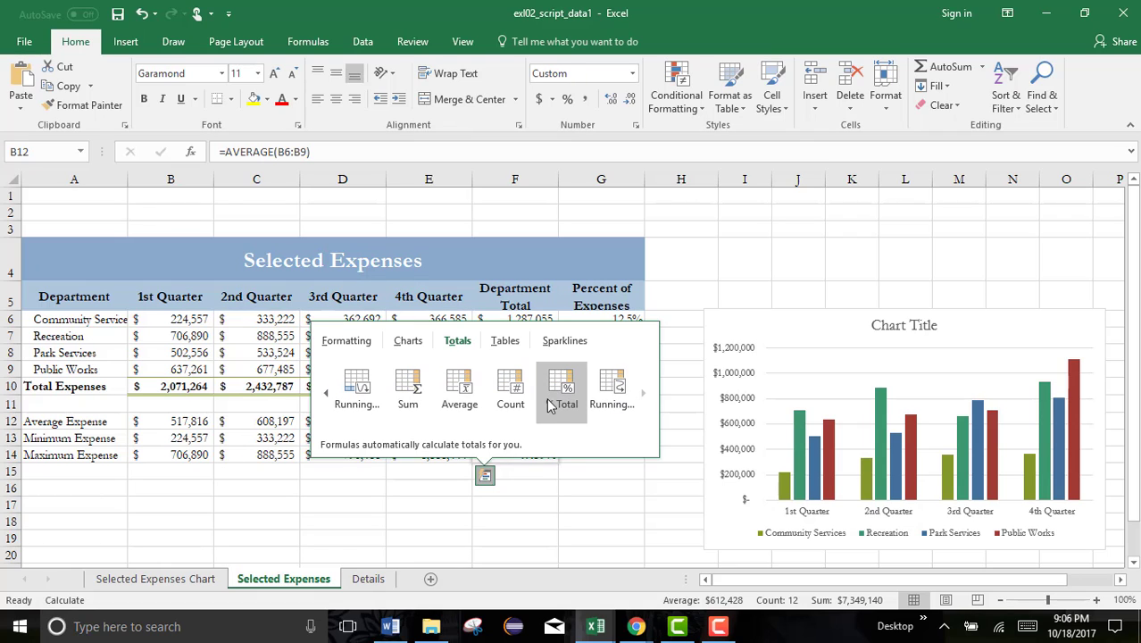
click(325, 394)
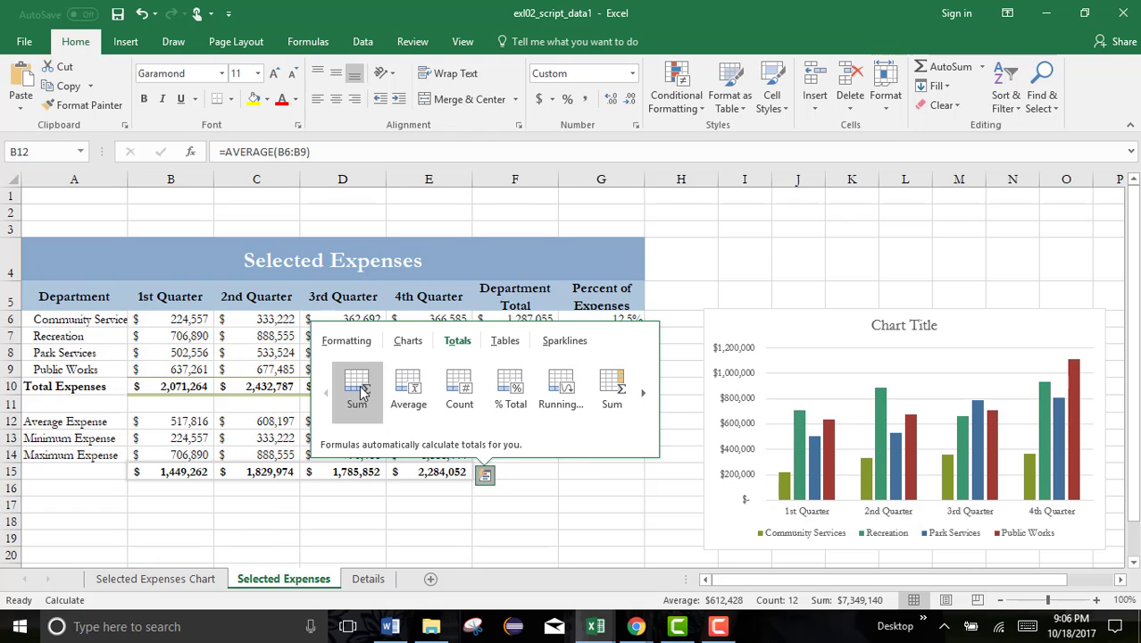
click(359, 391)
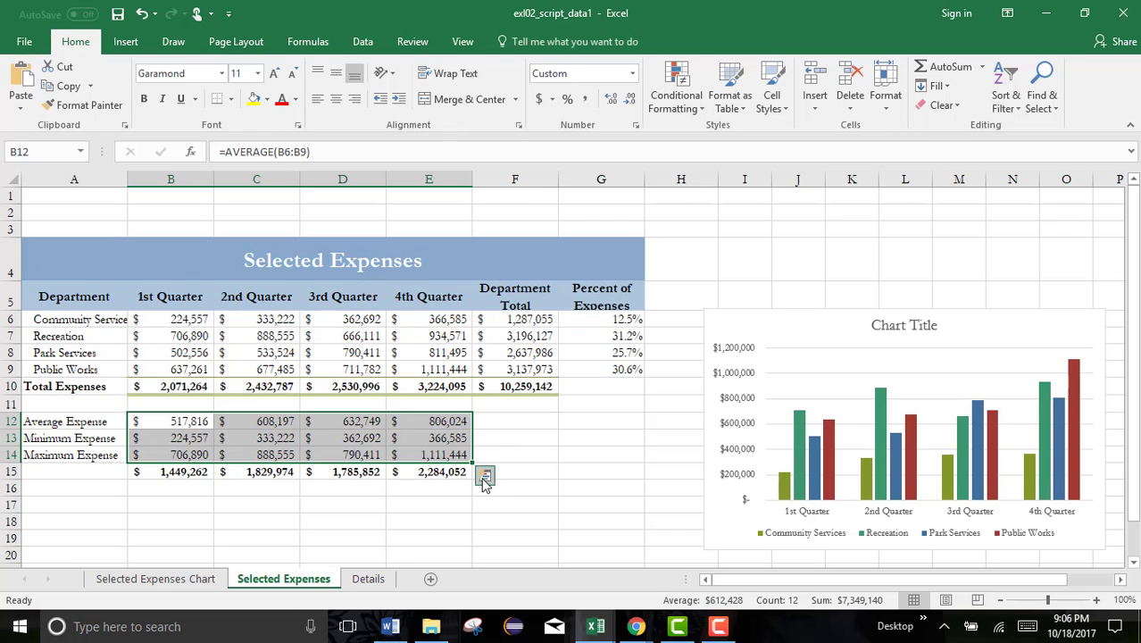
click(543, 463)
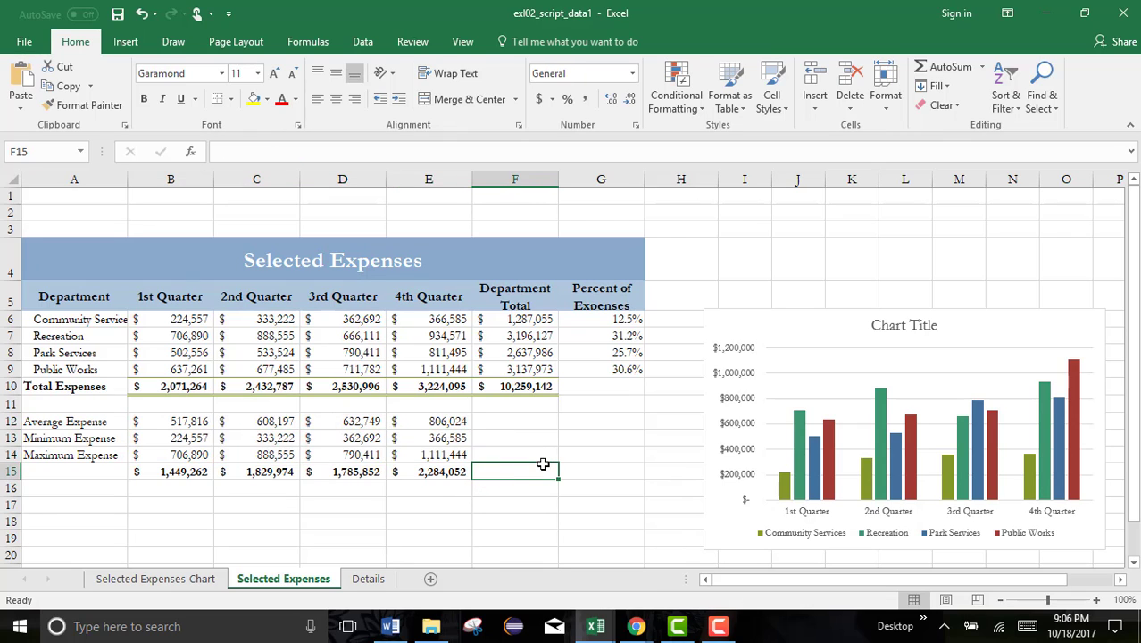
- Insert WordArt in the black style that starts the gallery's third row, with the text "Nags Head"
click(126, 45)
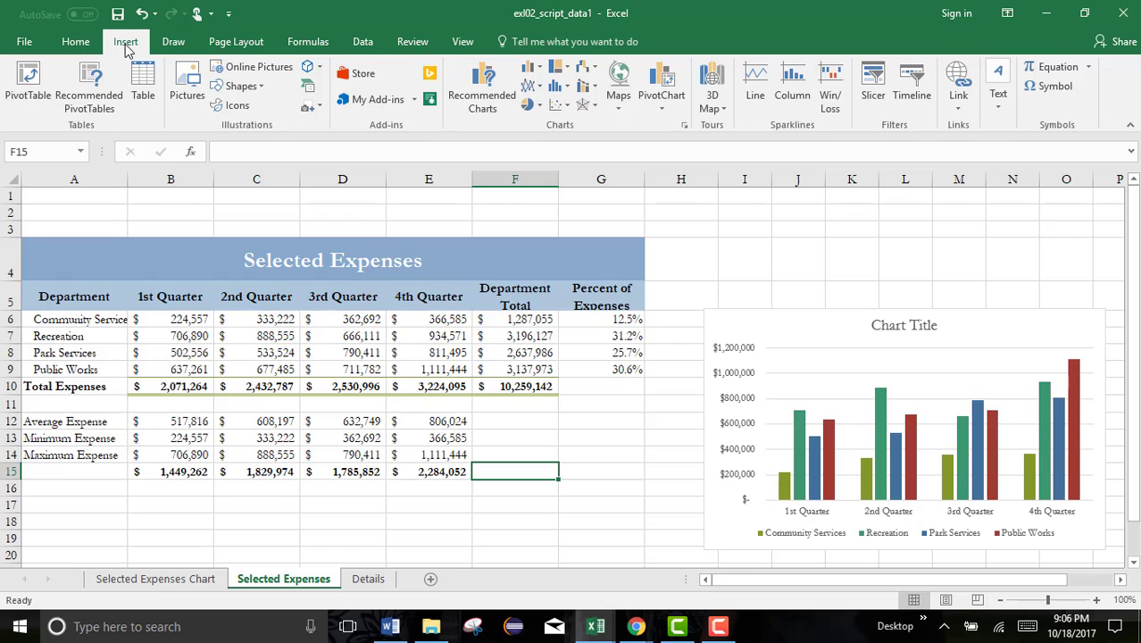
click(999, 99)
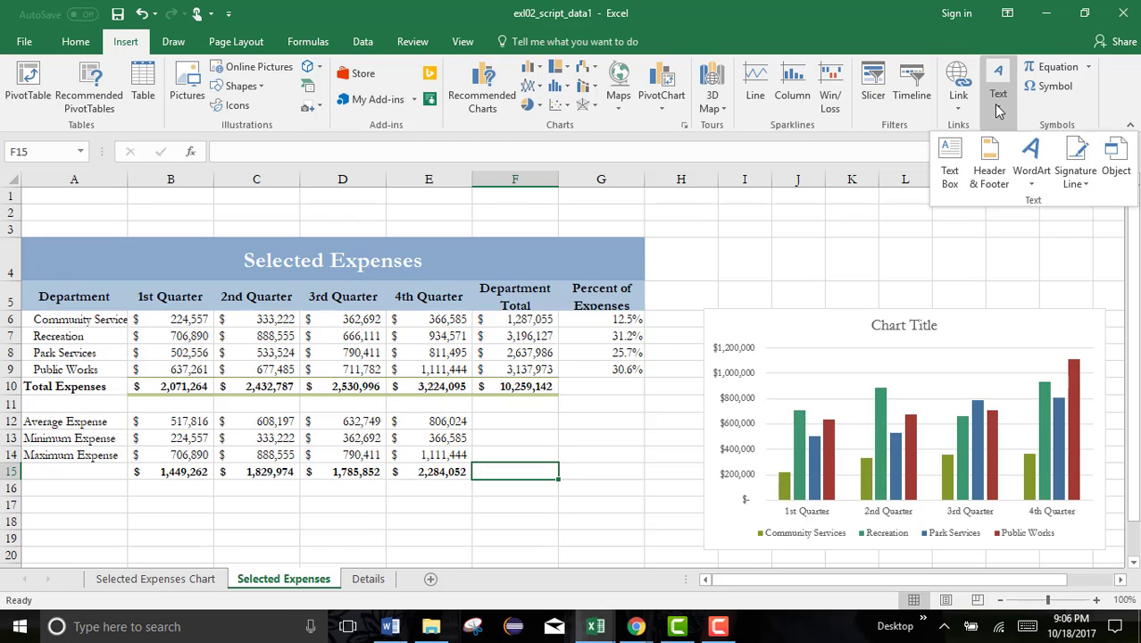
click(1031, 167)
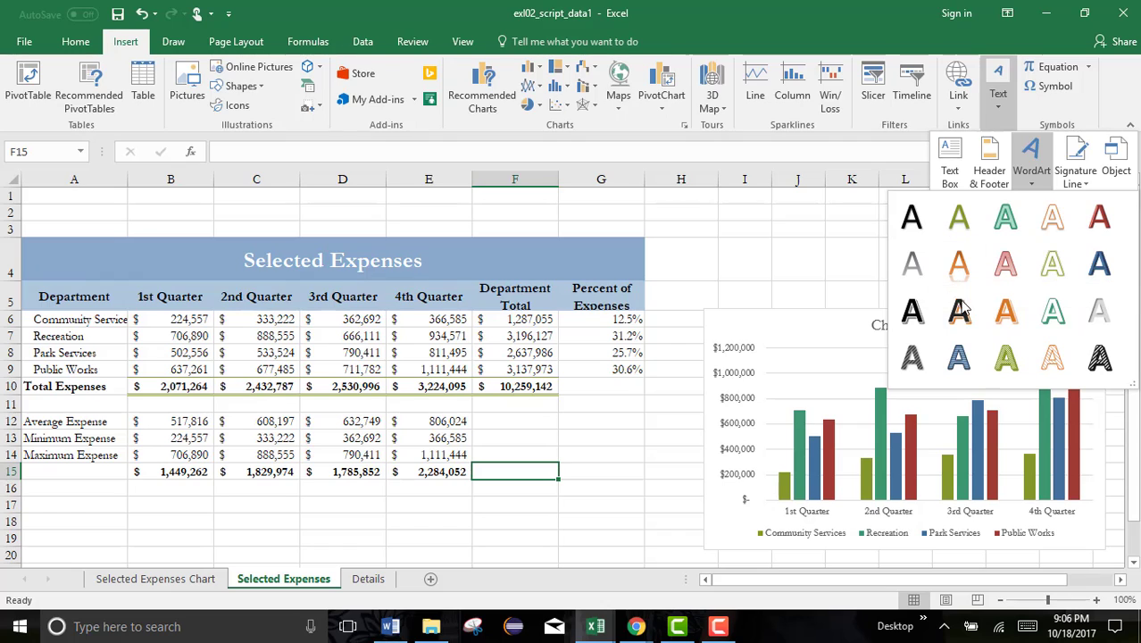
click(913, 315)
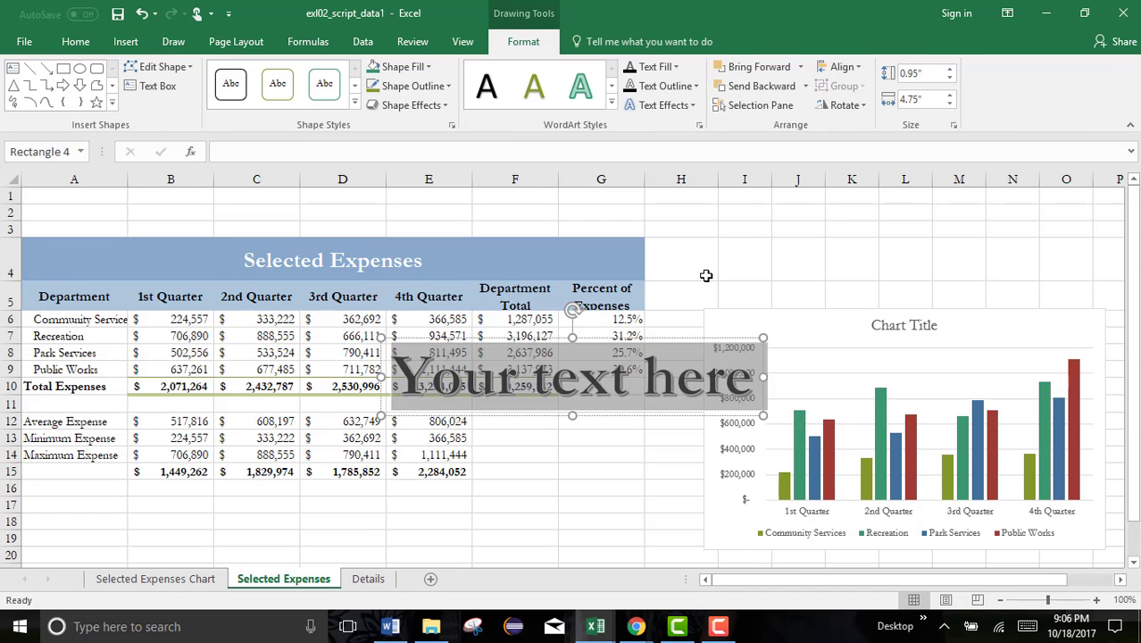
text(Na)
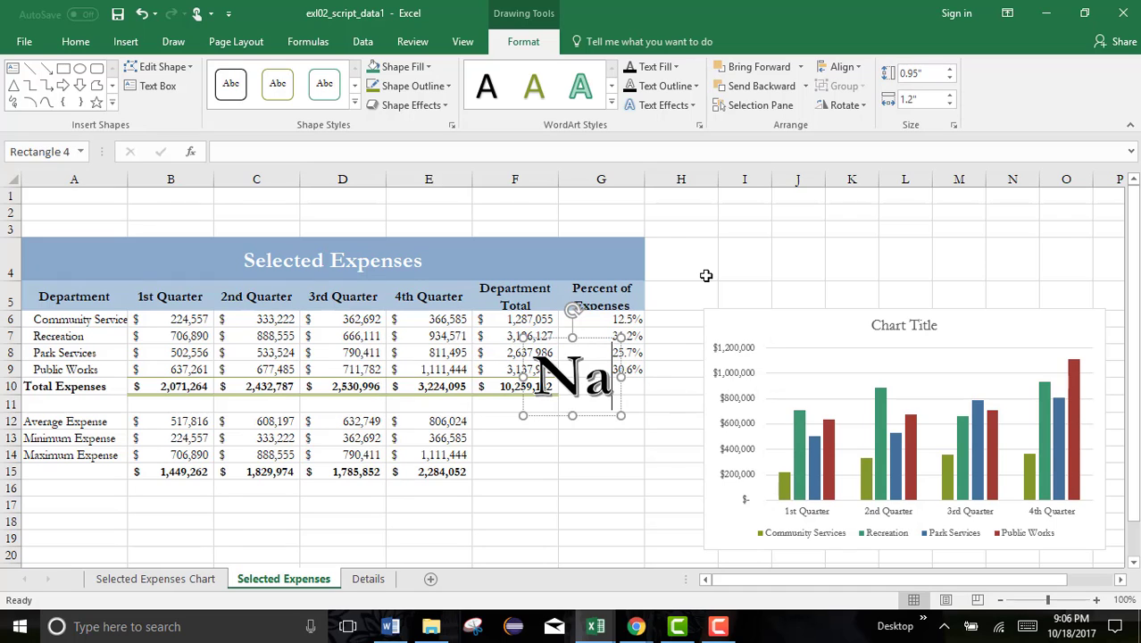
text(gs Head)
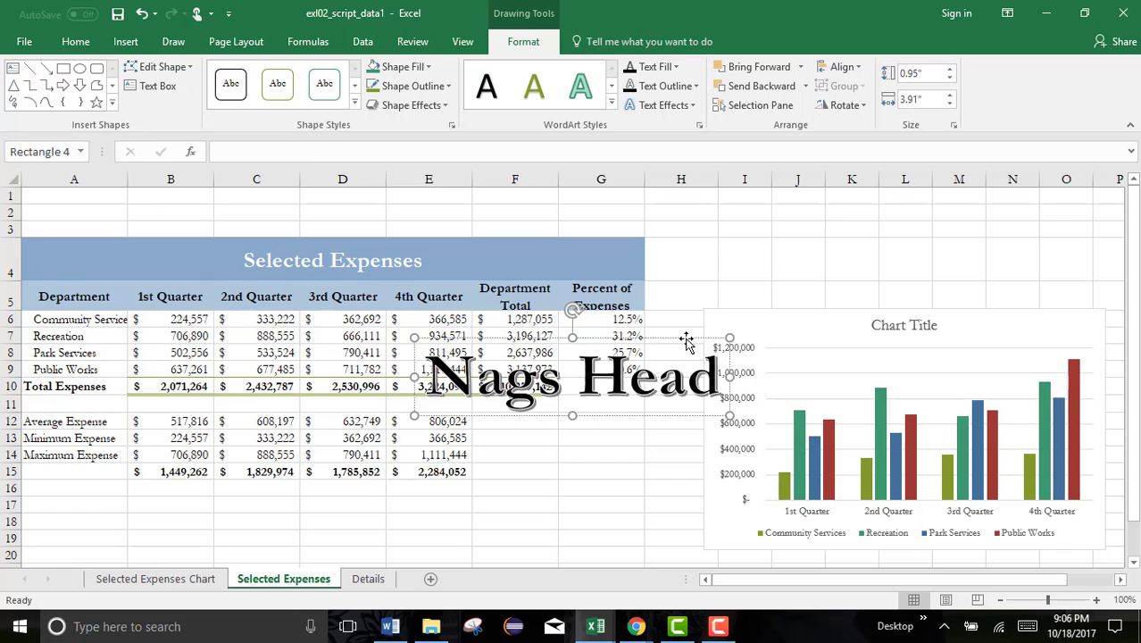
- Move the Nags Head WordArt up to the sheet's top rows over columns C to F and size its box to about 0.95" by 3.99"
drag(664, 314, 614, 201)
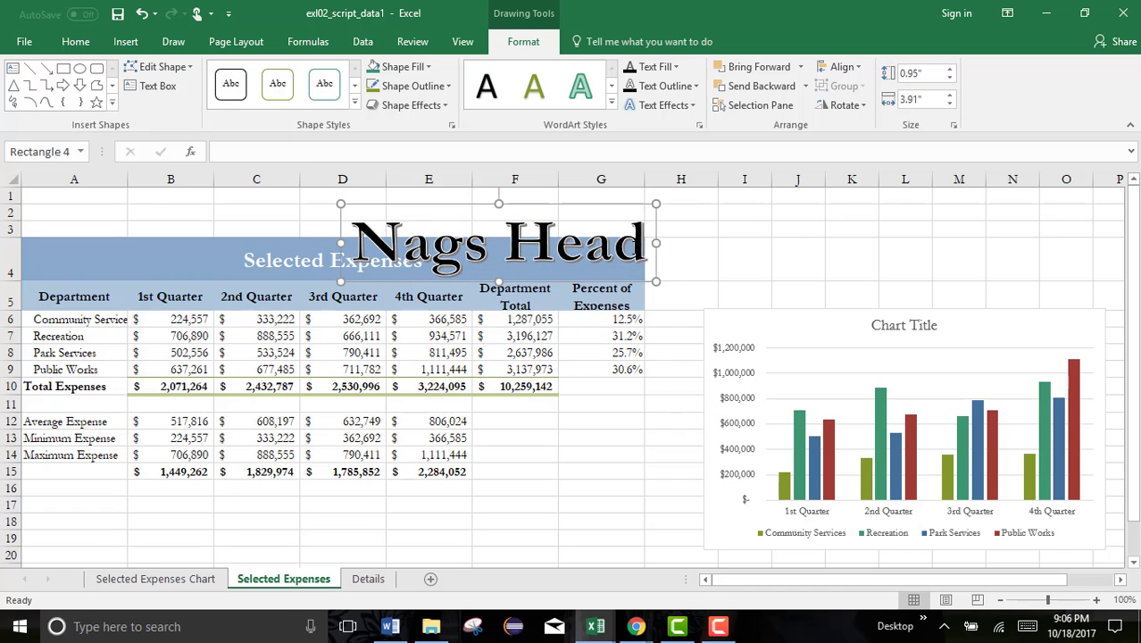
drag(653, 282, 603, 245)
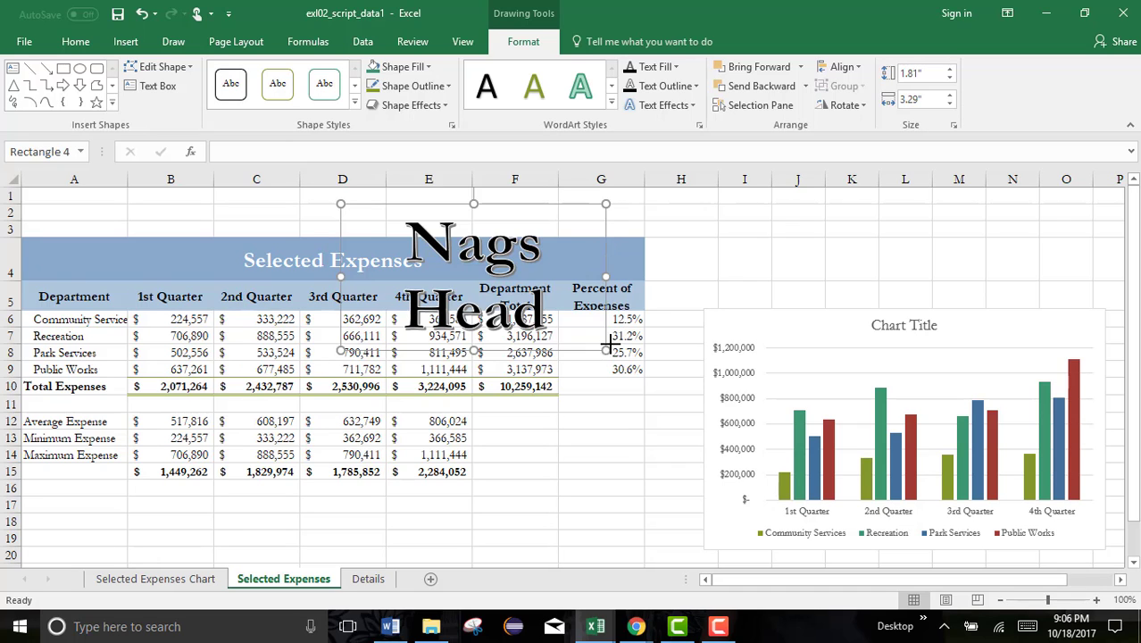
drag(610, 344, 660, 255)
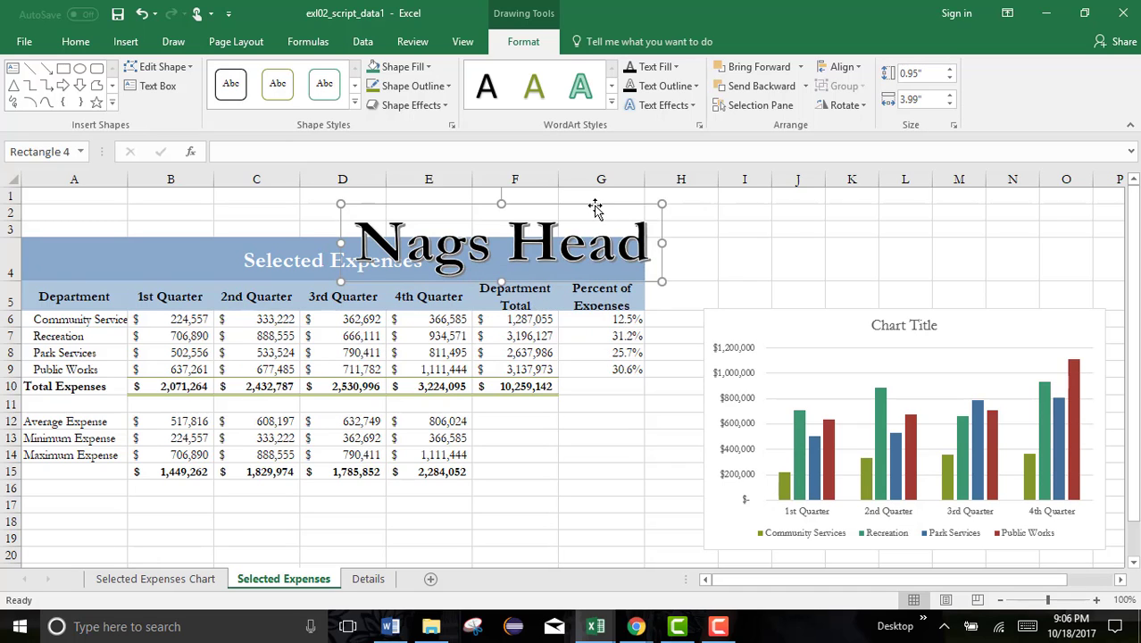
drag(596, 208, 382, 184)
key(Escape)
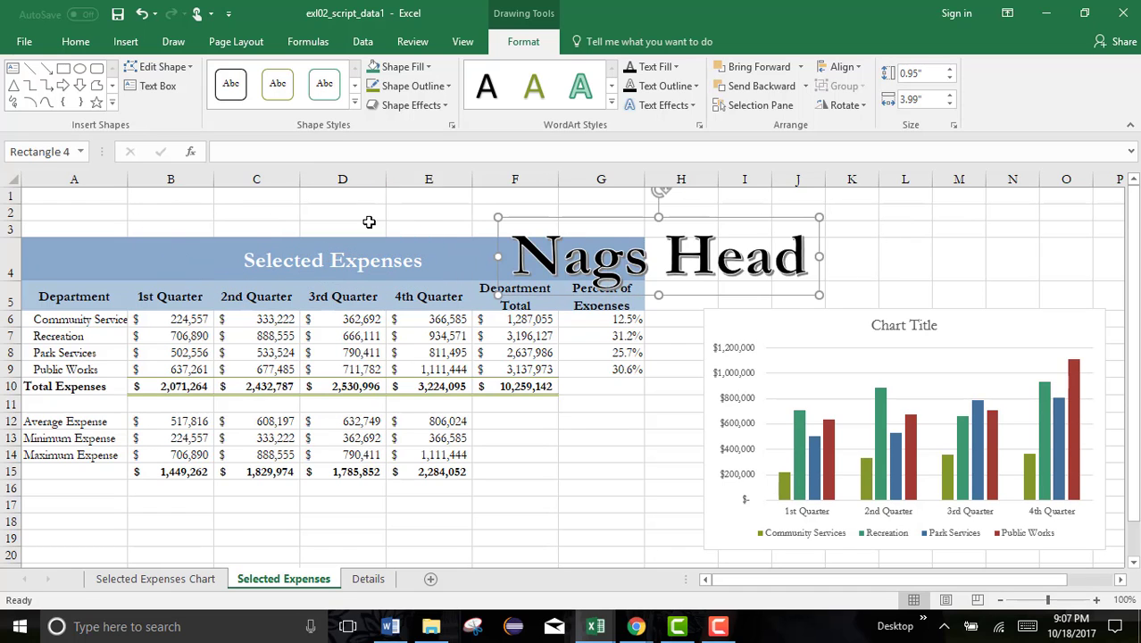
drag(491, 275, 403, 239)
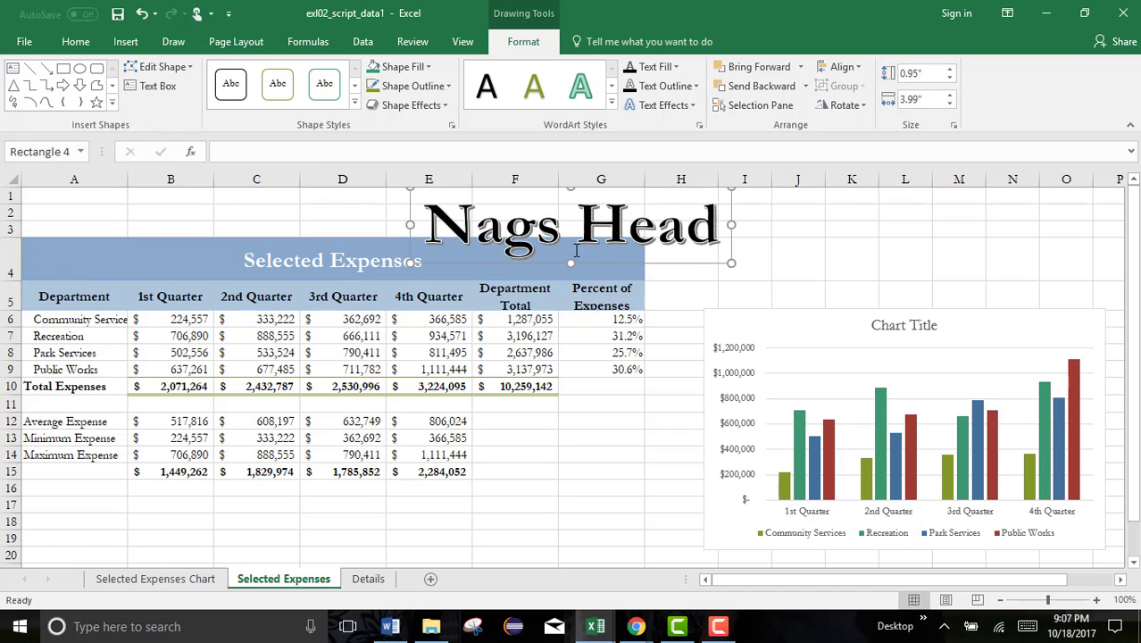
drag(573, 260, 574, 243)
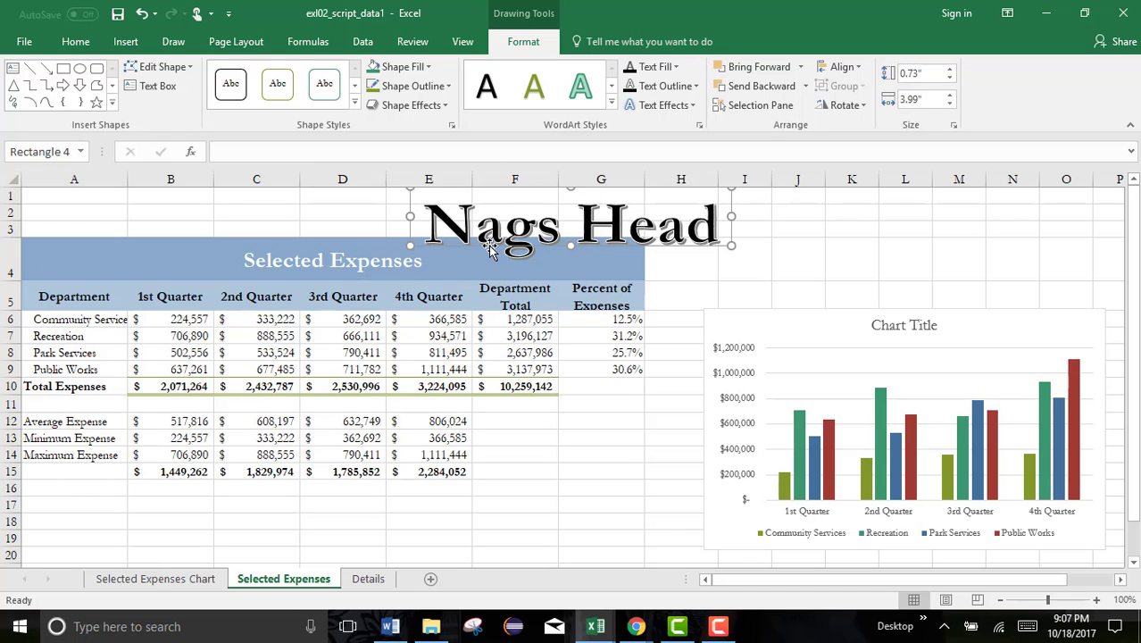
drag(489, 248, 289, 221)
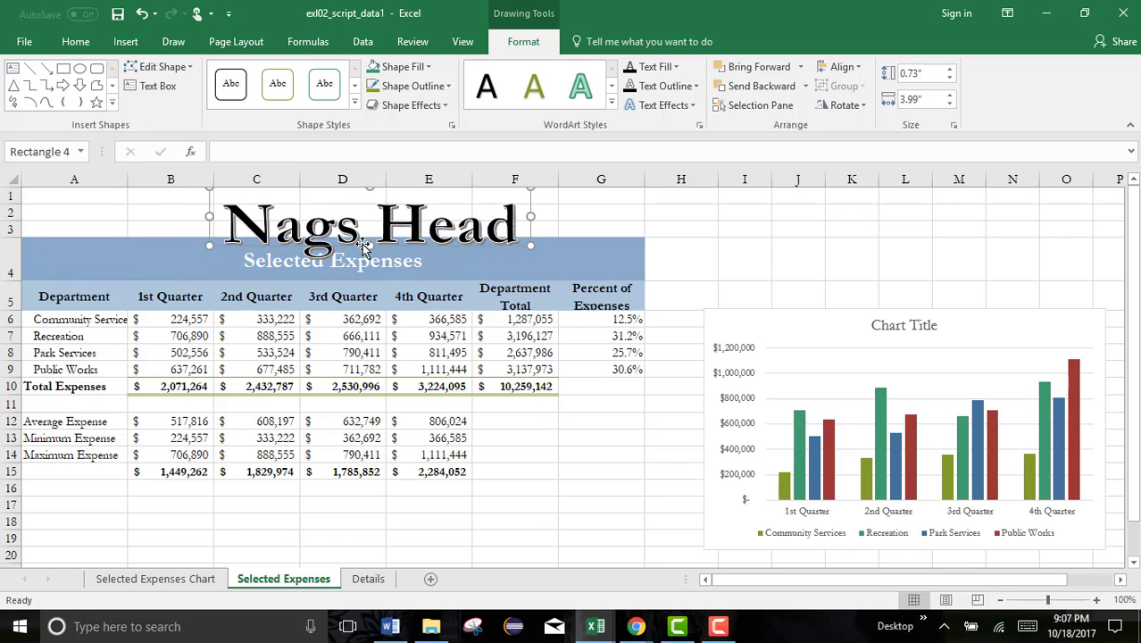
mouse_move(369, 245)
mouse_down()
mouse_move(369, 229)
mouse_move(370, 262)
mouse_up()
- Set the Nags Head WordArt's font size to 32 and resize its box to fit within rows 1 to 3
click(76, 42)
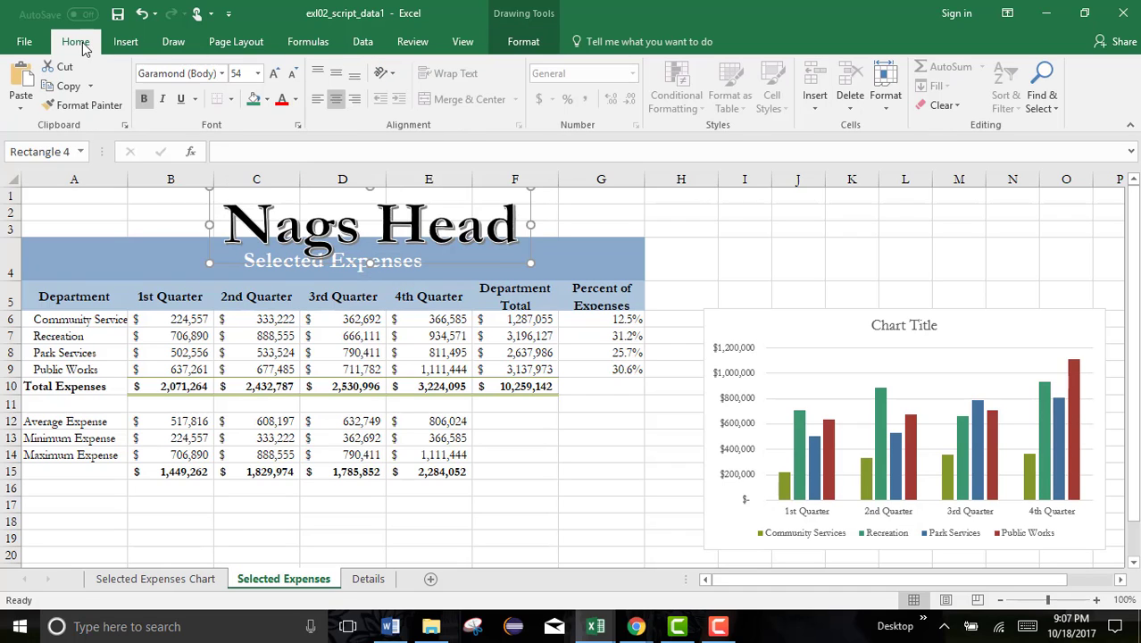
click(256, 75)
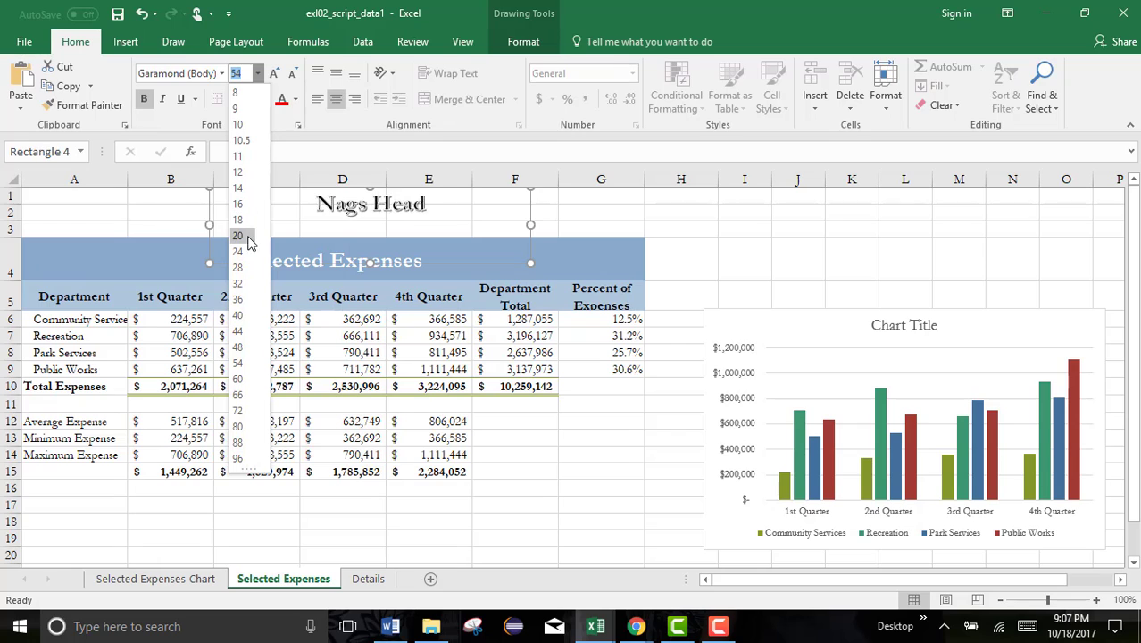
click(237, 284)
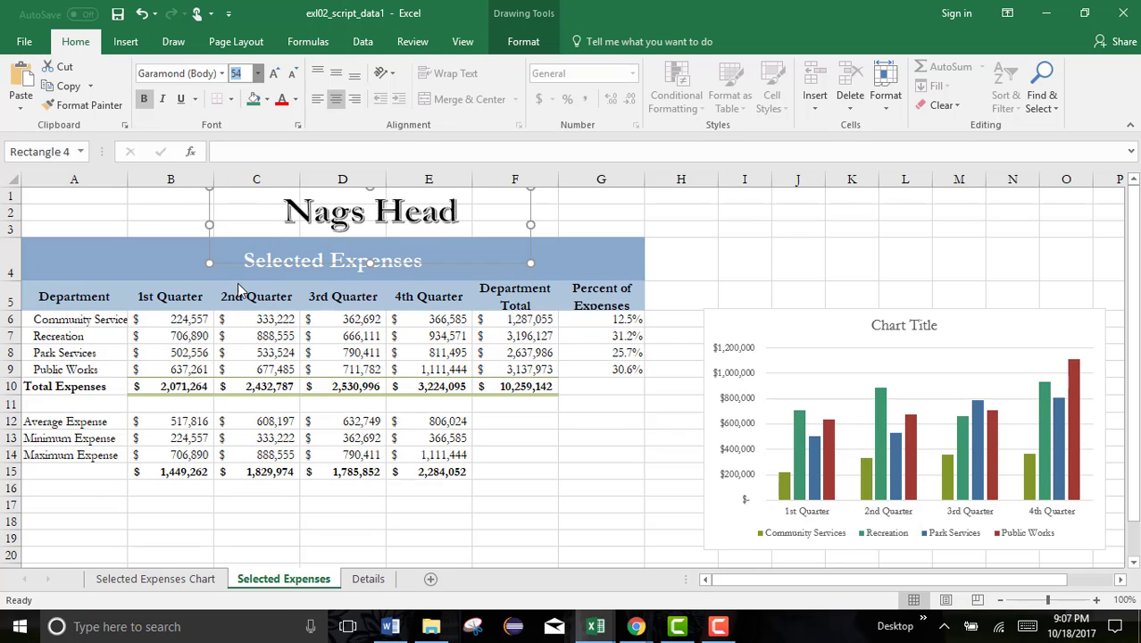
drag(532, 261, 574, 235)
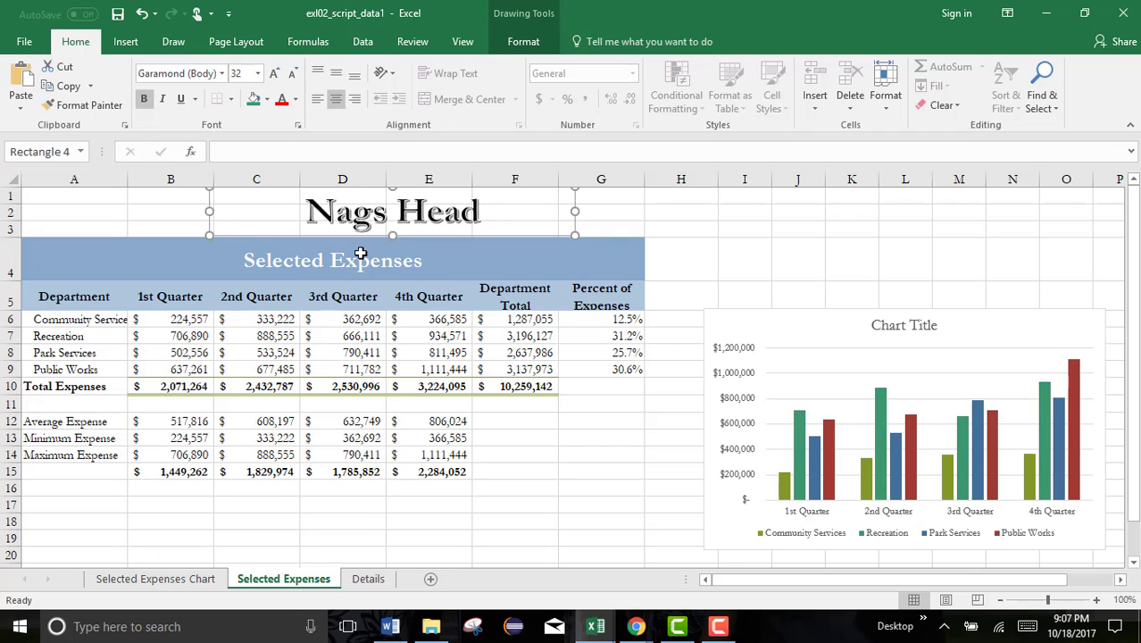
- Position the Nags Head WordArt in rows 1 to 3, roughly centered above the Selected Expenses title, and deselect it
drag(320, 234, 299, 266)
drag(288, 222, 294, 261)
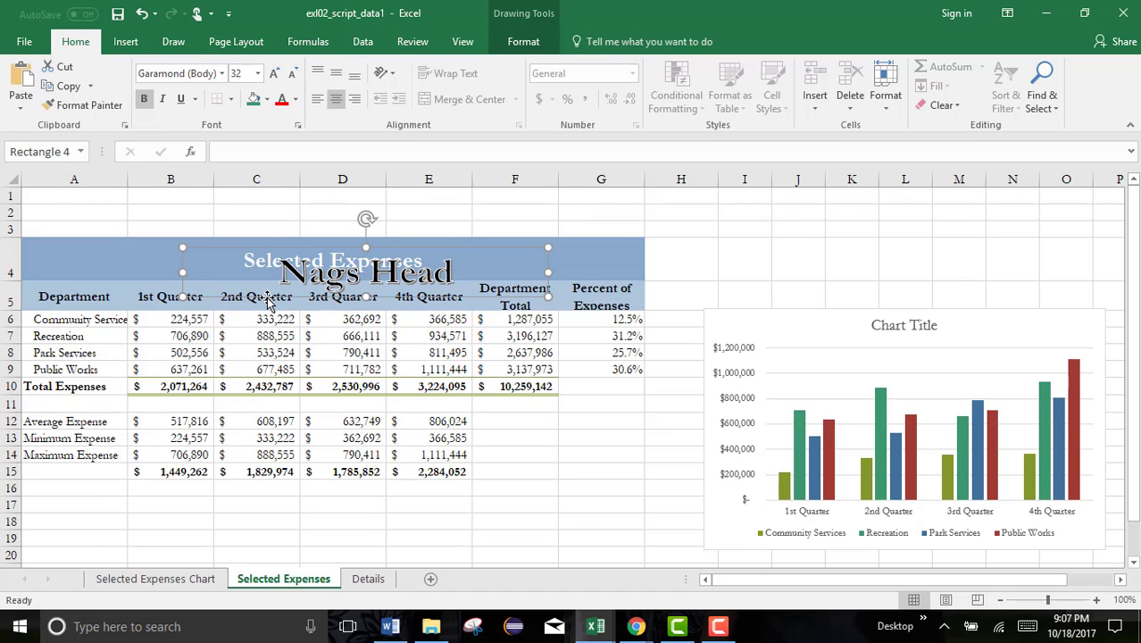
mouse_move(267, 302)
mouse_down()
mouse_move(207, 235)
mouse_move(225, 226)
mouse_up()
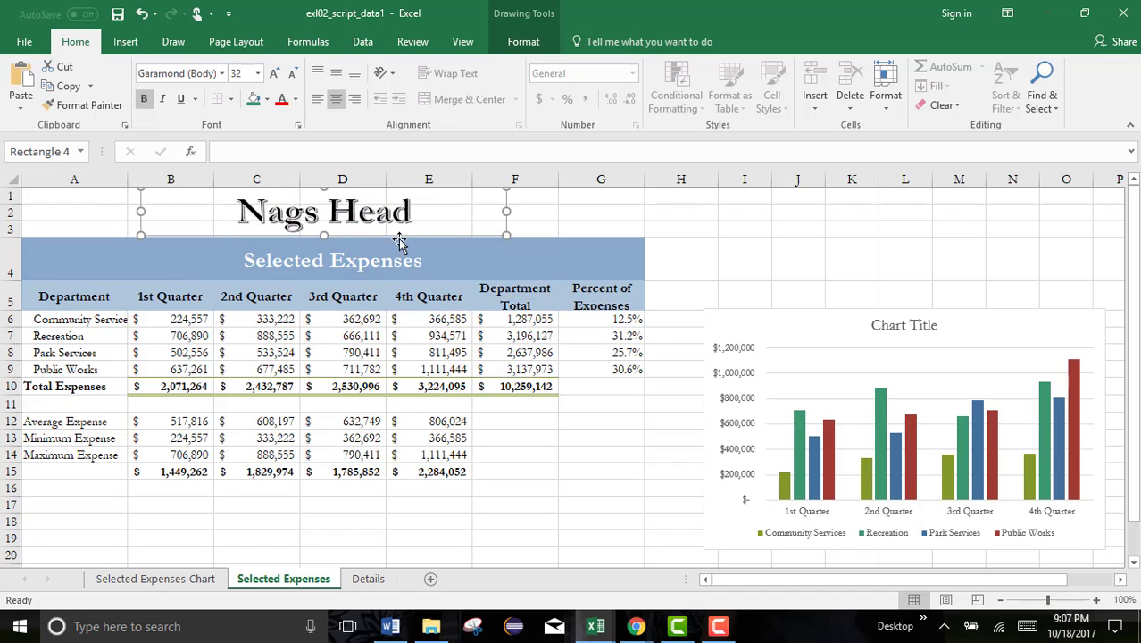
click(733, 241)
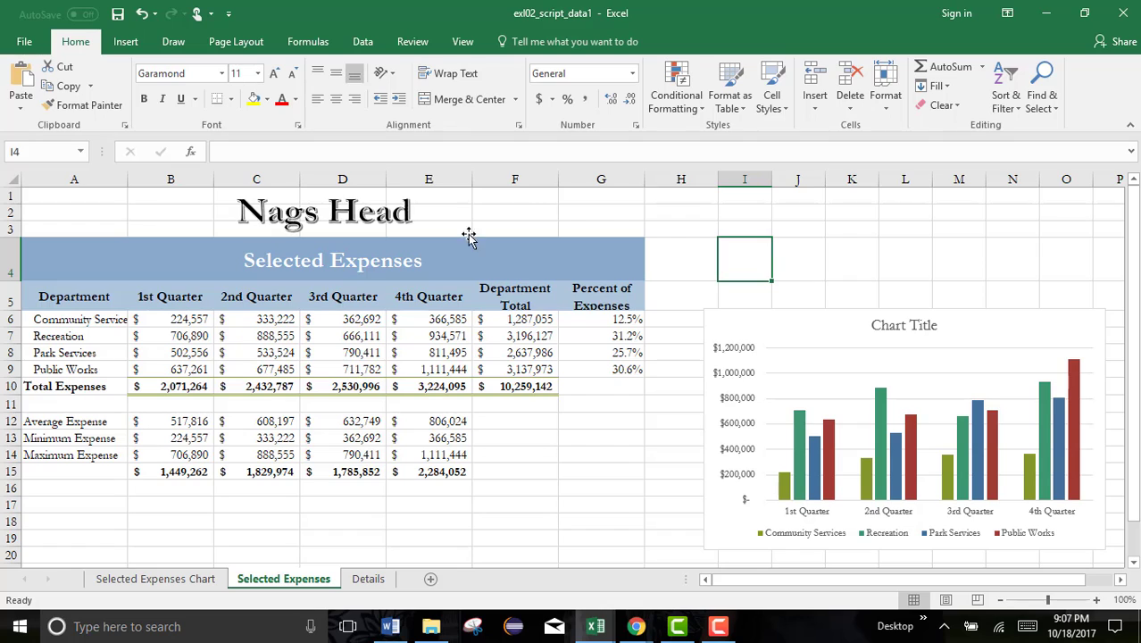